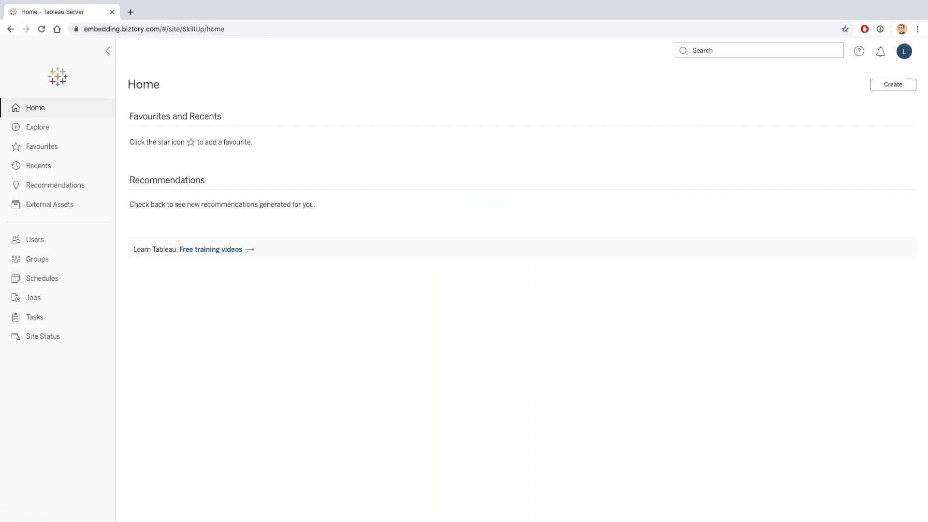
Move the Top Titles with Colour workbook from the Ad-hoc Analysis project to the Standard Dashboards project
left_click(38, 128)
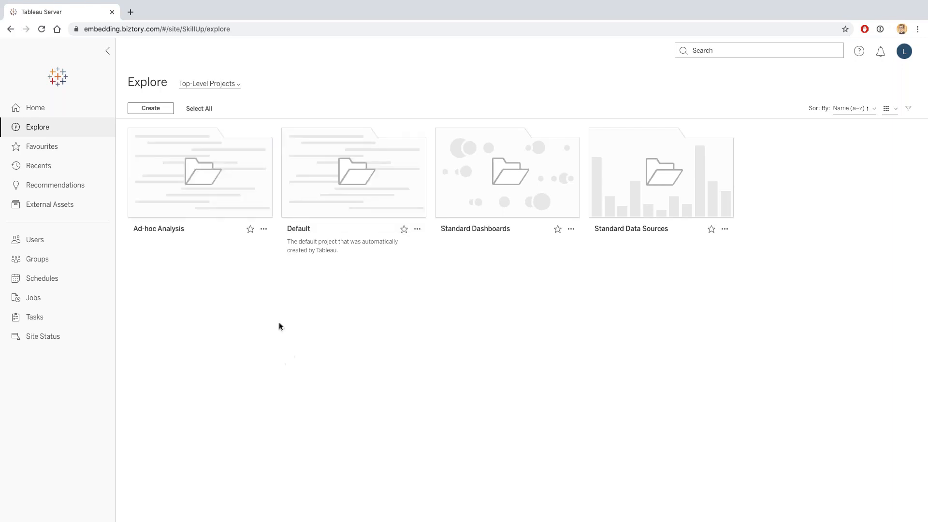
left_click(200, 174)
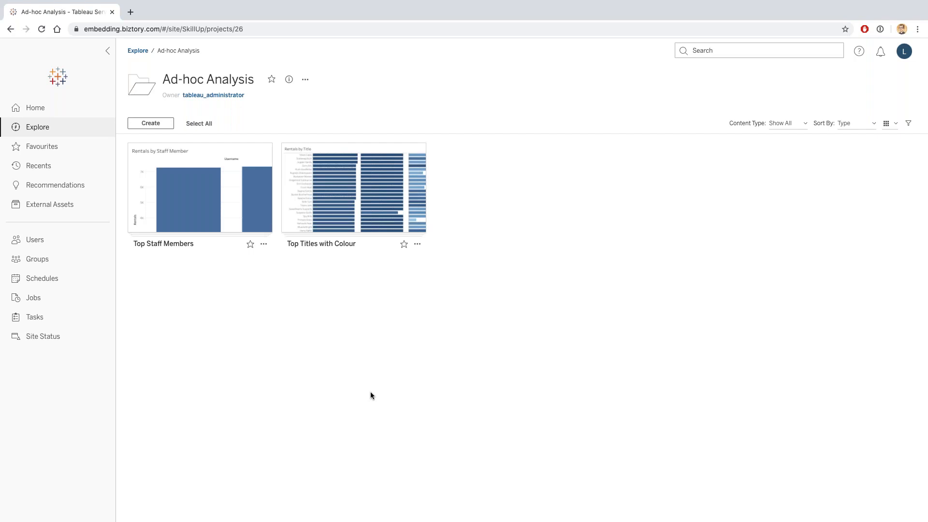
left_click(417, 244)
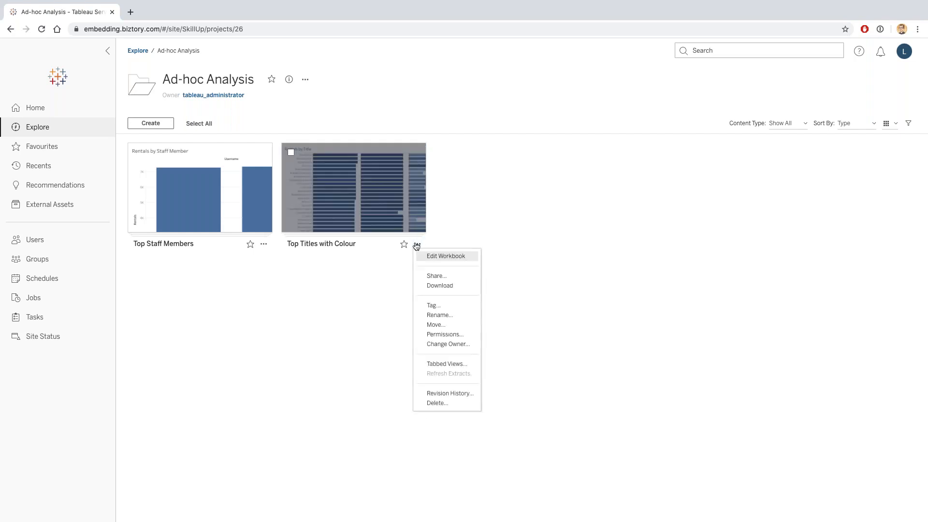
left_click(441, 325)
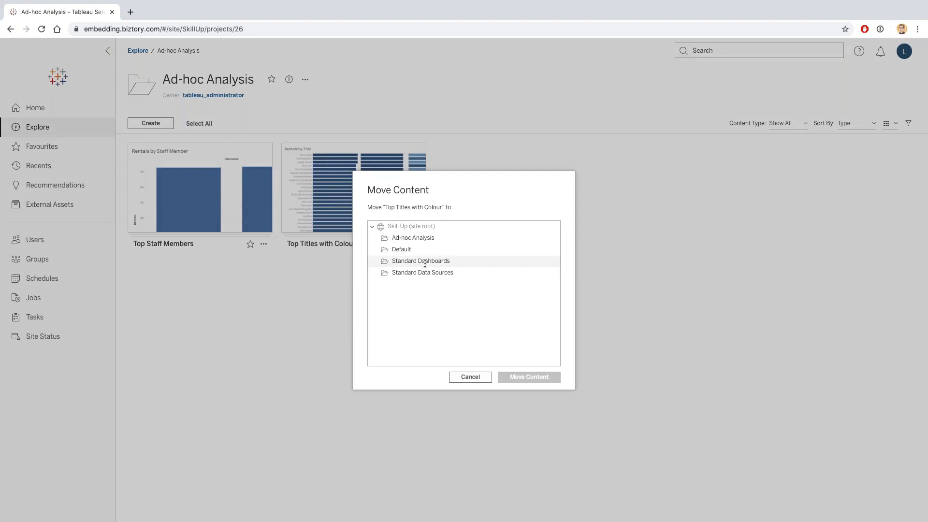
left_click(441, 262)
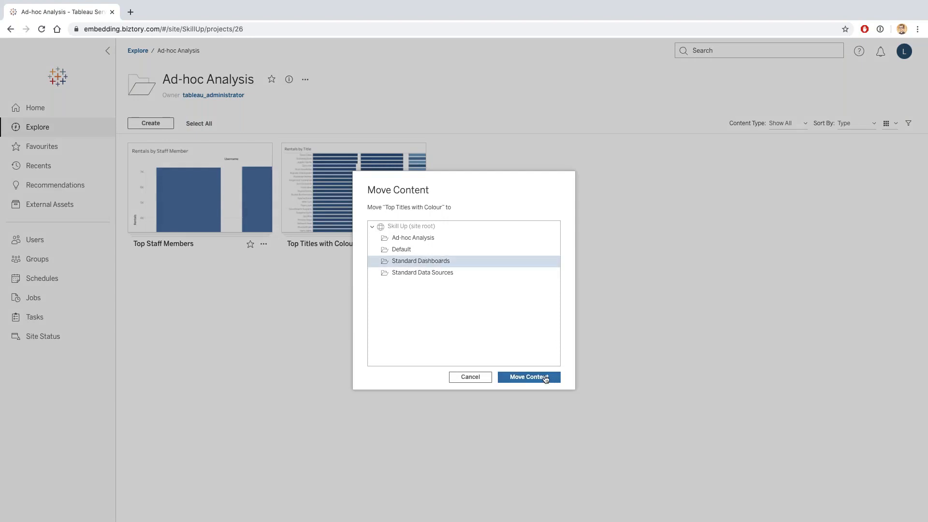
left_click(546, 377)
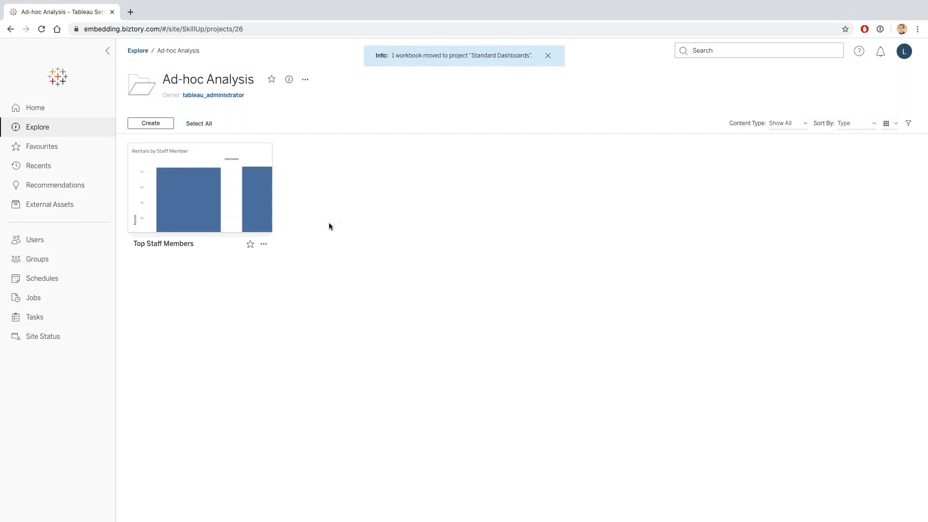
Move the Top Staff Members workbook to the Standard Dashboards project
left_click(263, 244)
left_click(286, 322)
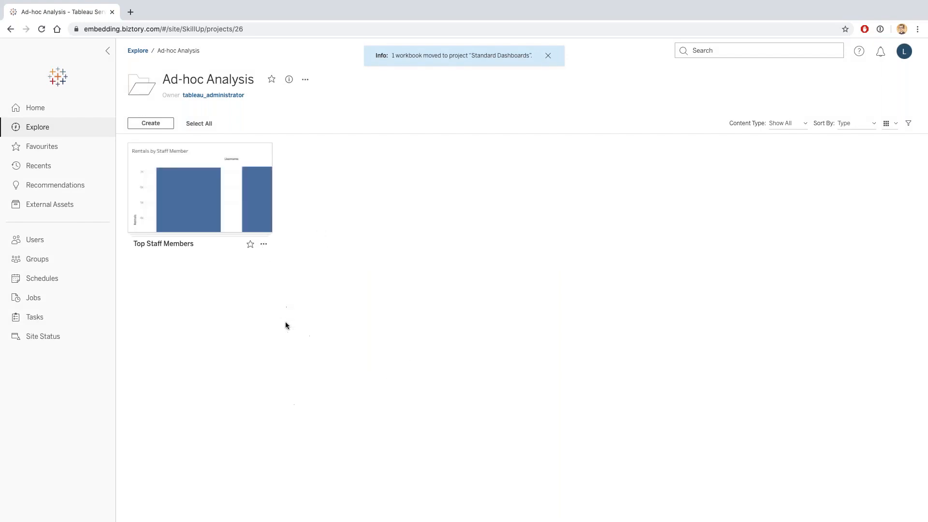
left_click(414, 262)
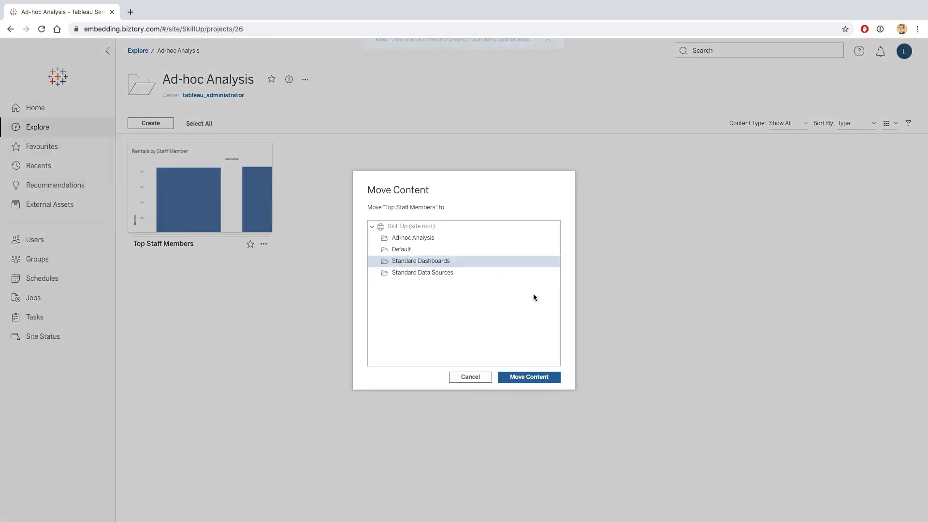
left_click(529, 377)
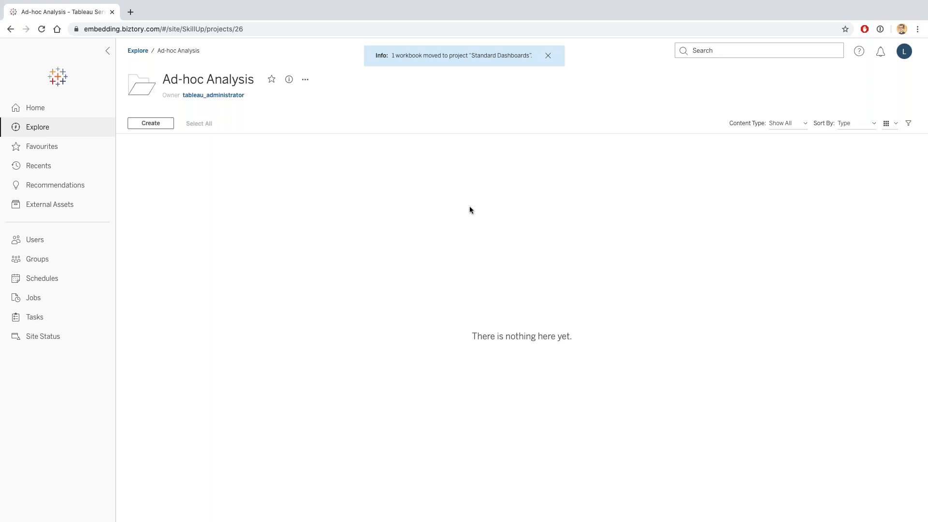
Sign out of the current account and sign in as a different user, entering that account's username and password
left_click(903, 51)
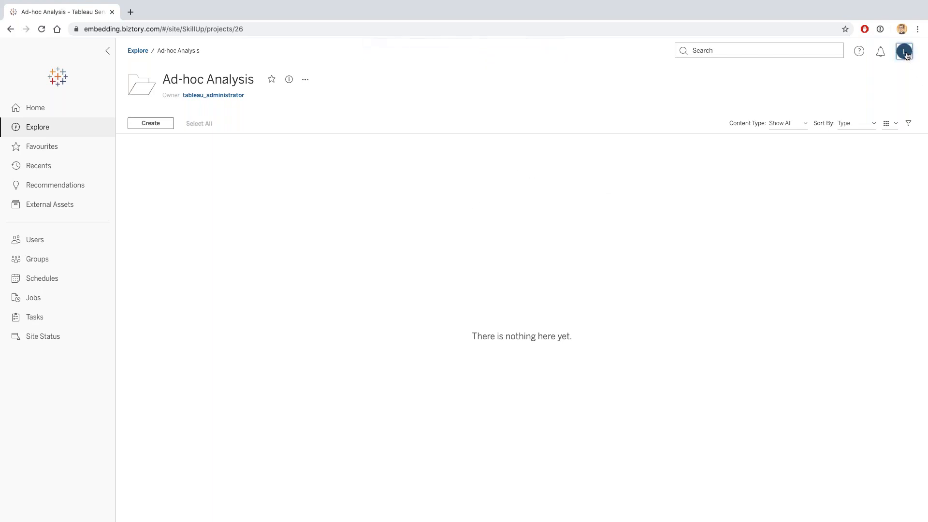
left_click(883, 96)
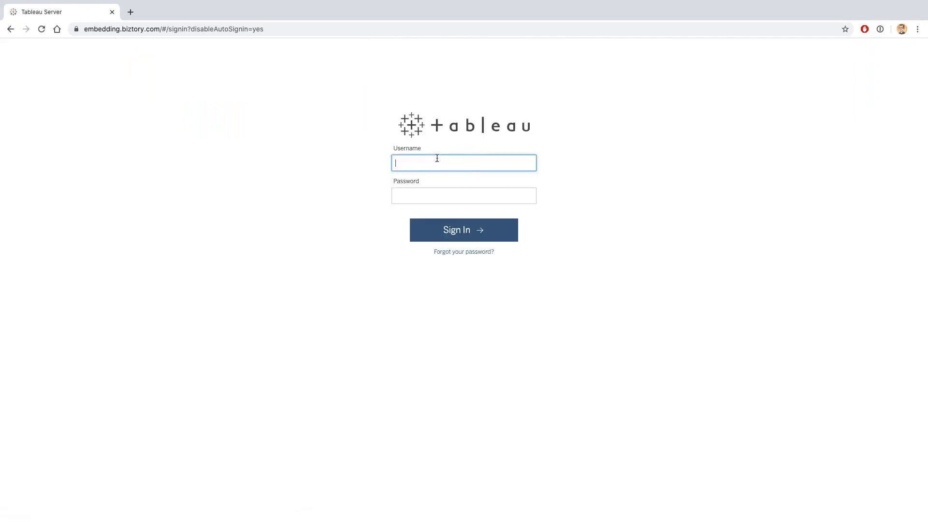
type("joe@demo")
key("Tab")
type("•••••••••")
left_click(488, 231)
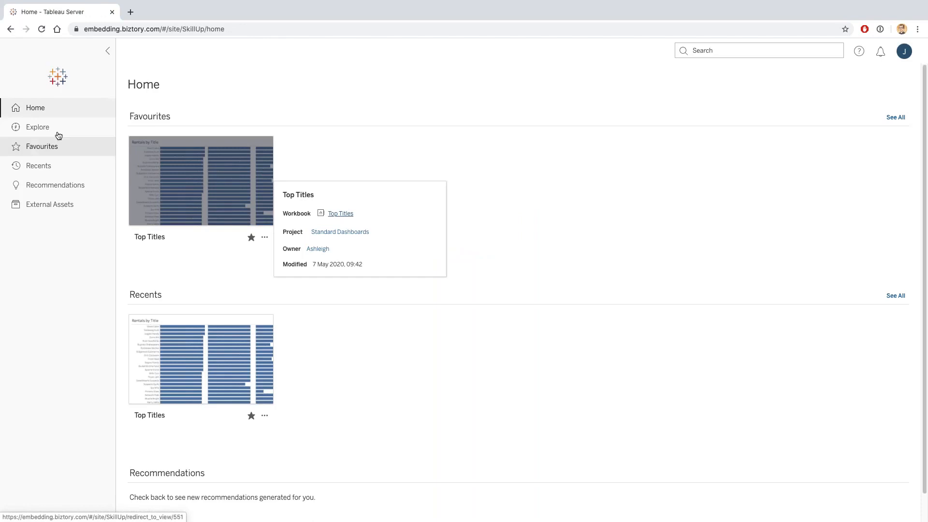
Open the Standard Dashboards project from the top-level projects to examine the workbooks this user can access
left_click(37, 127)
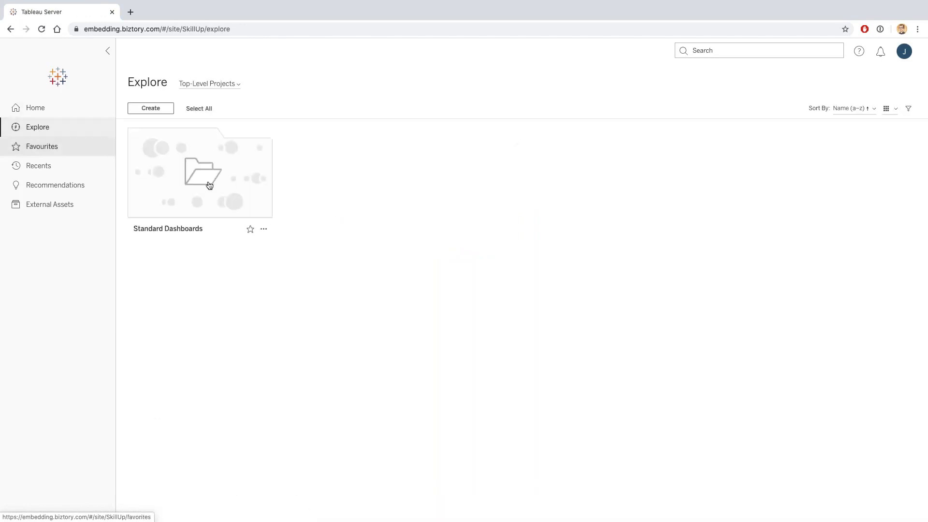
left_click(265, 190)
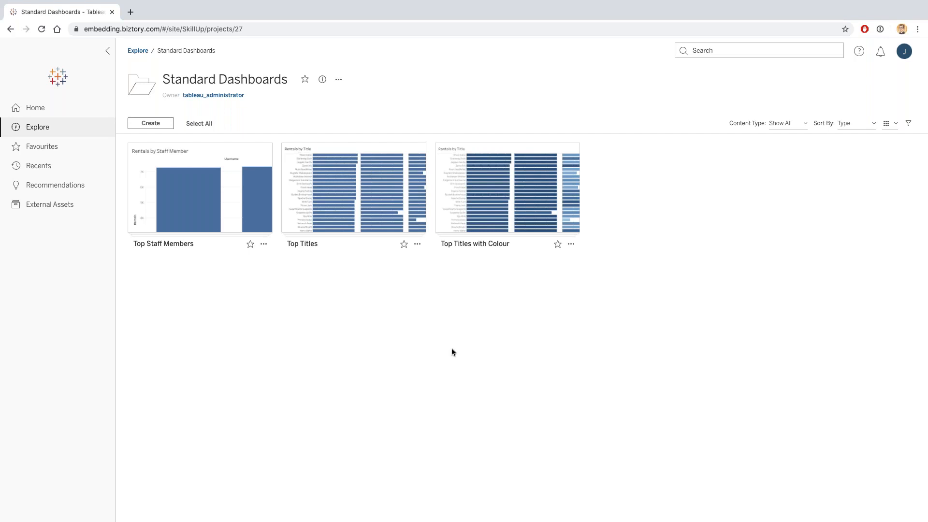
mouse_move(247, 199)
Switch to Tableau Desktop and close the open Top Titles workbook without saving its changes
key("ctrl+Up")
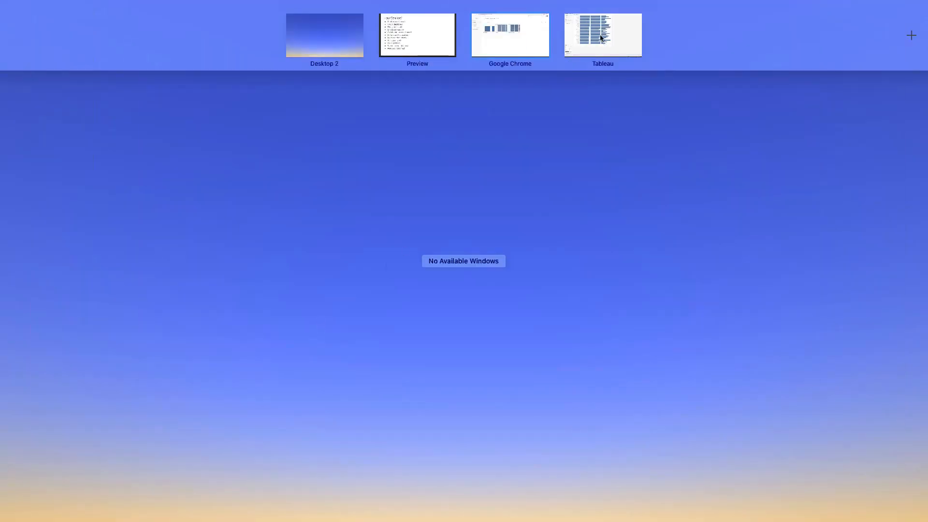
left_click(600, 39)
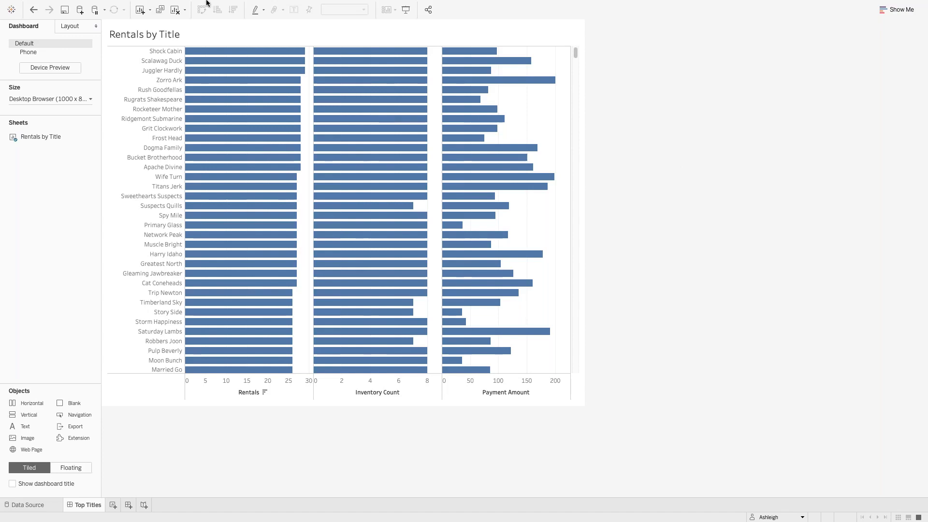
left_click(66, 5)
left_click(72, 38)
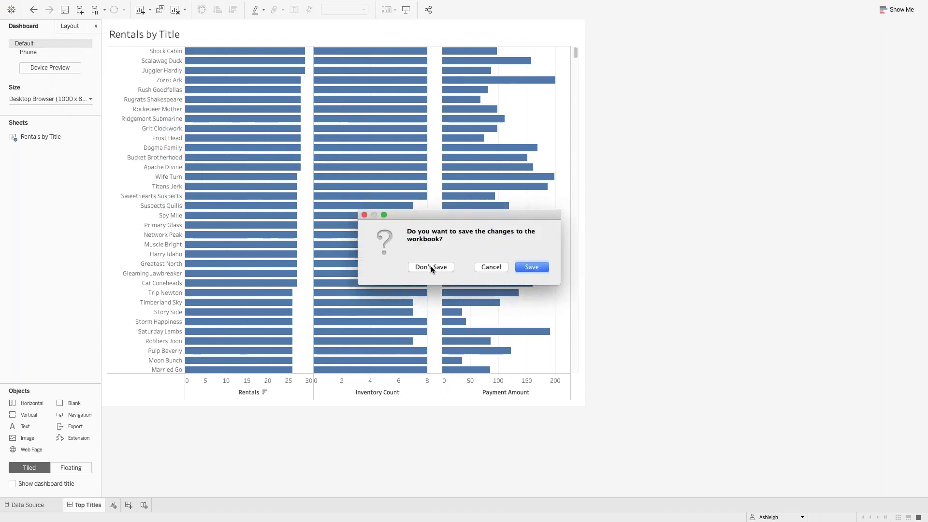
left_click(431, 267)
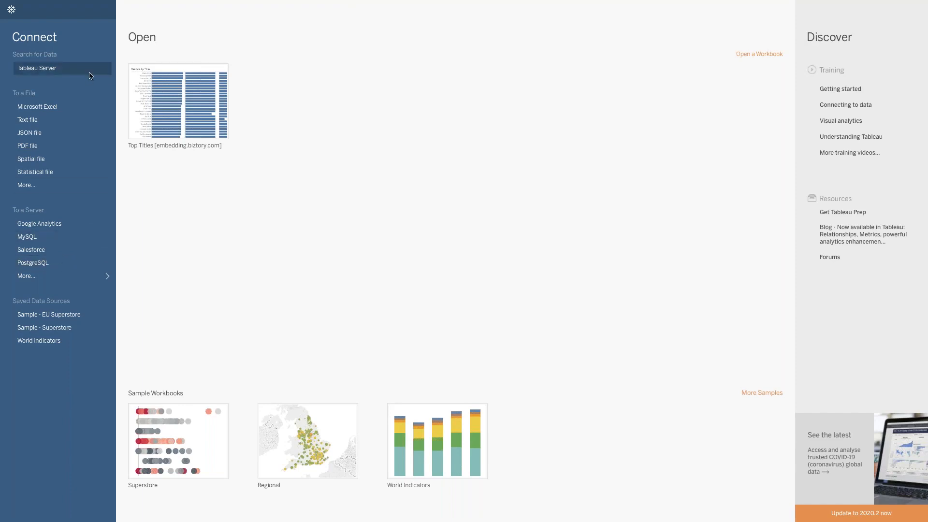
Connect to the Rental Data source published on Tableau Server
left_click(61, 73)
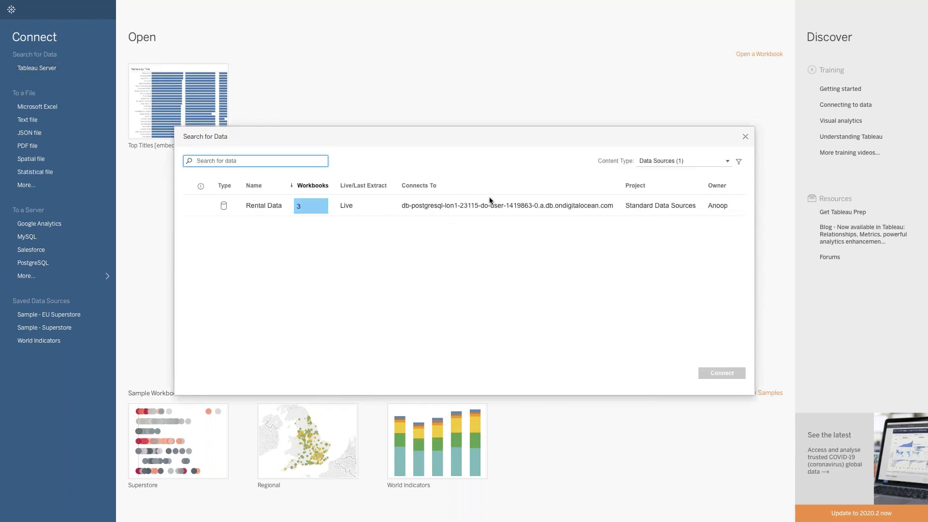
left_click(582, 213)
left_click(722, 373)
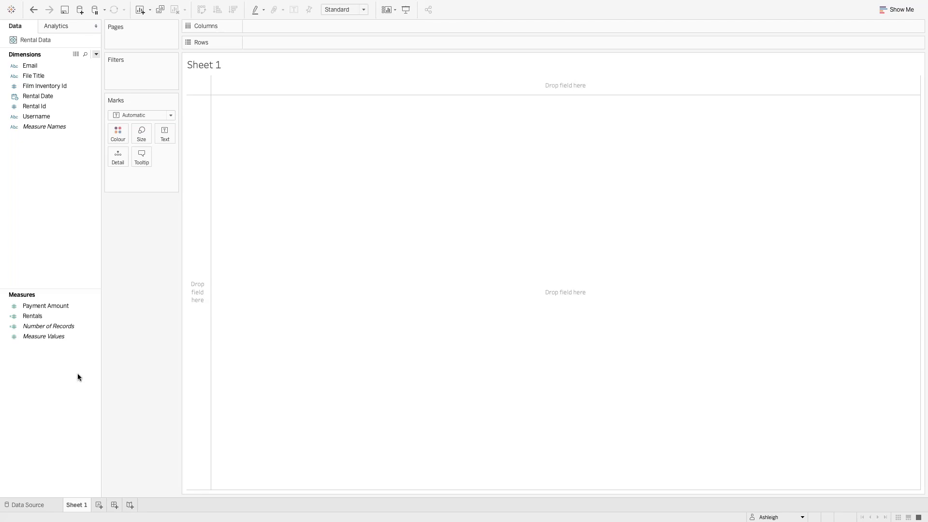
Build a scatter plot with Payment Amount on columns, Rentals on rows and Email as the detail level
left_click(69, 305)
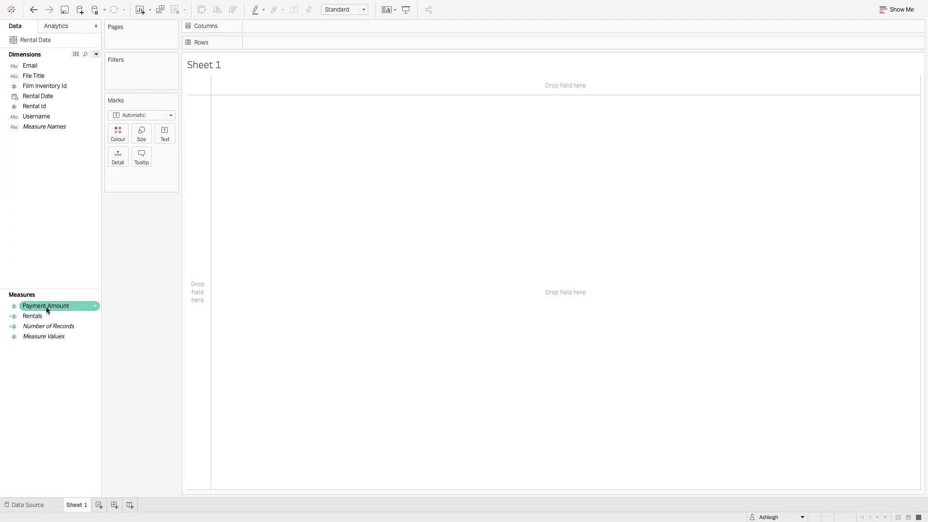
left_click_drag(44, 309, 285, 28)
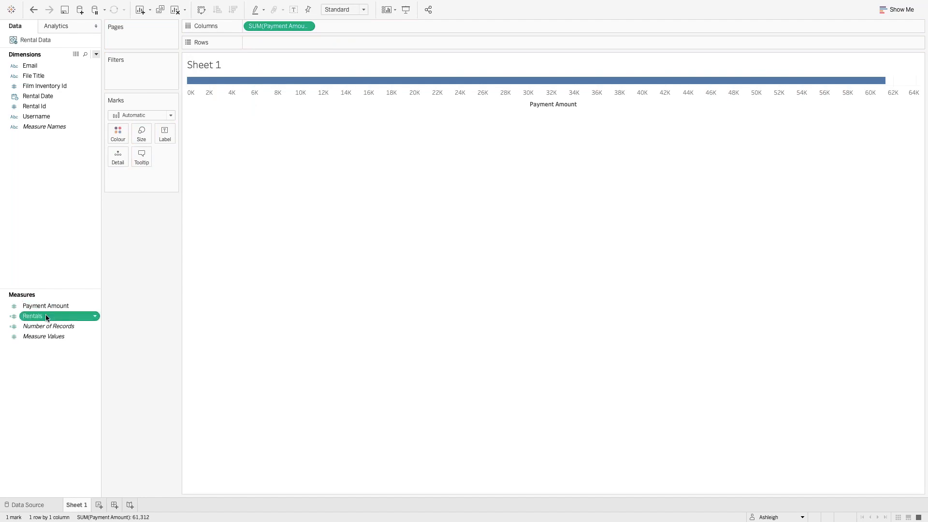
left_click_drag(46, 314, 309, 44)
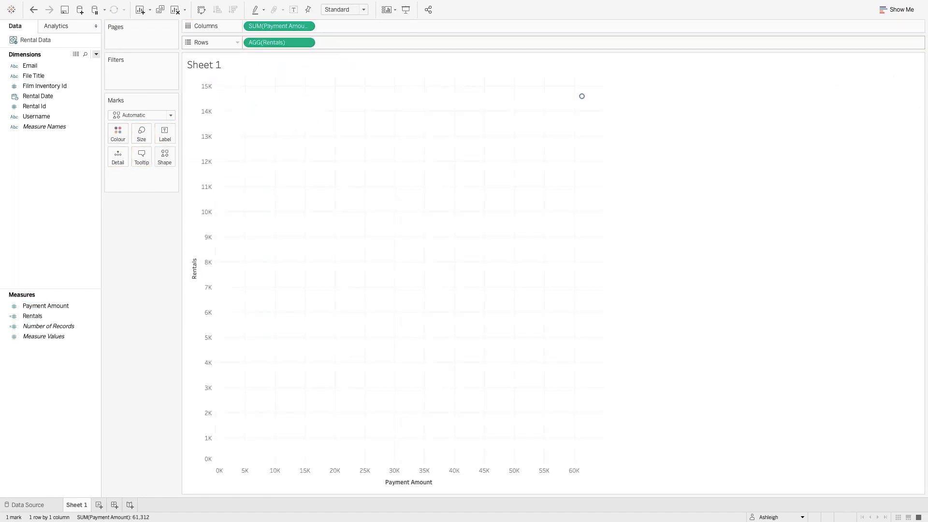
left_click_drag(29, 67, 120, 151)
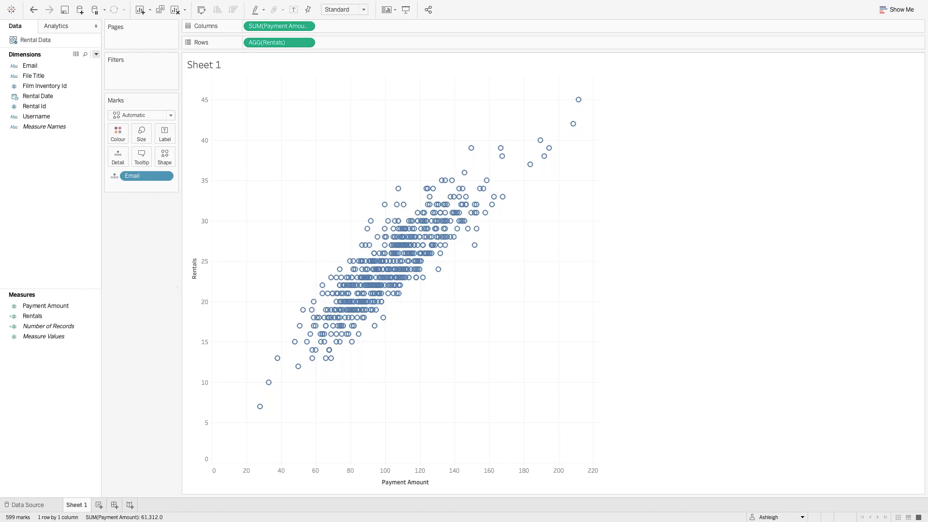
mouse_move(359, 284)
mouse_move(386, 263)
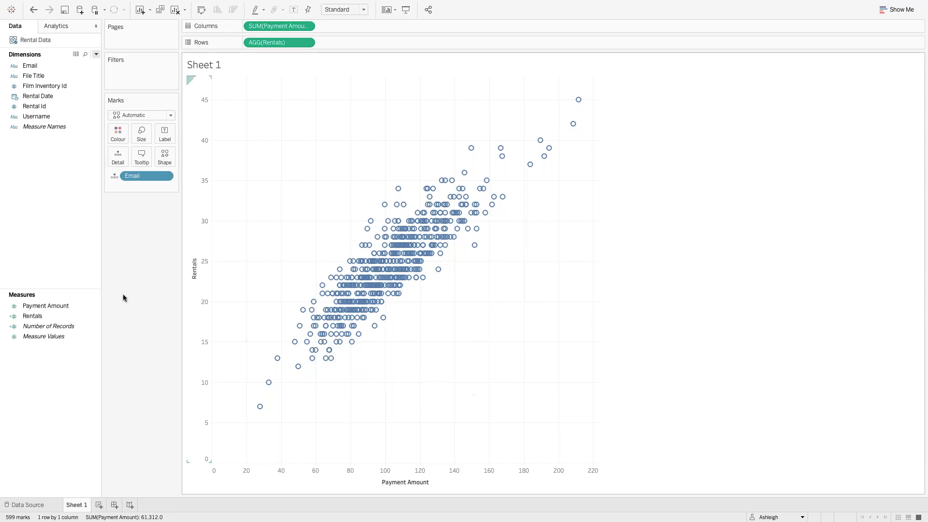
Create a calculated field with the formula COUNTD([File Title])
right_click(32, 237)
left_click(15, 241)
right_click(15, 241)
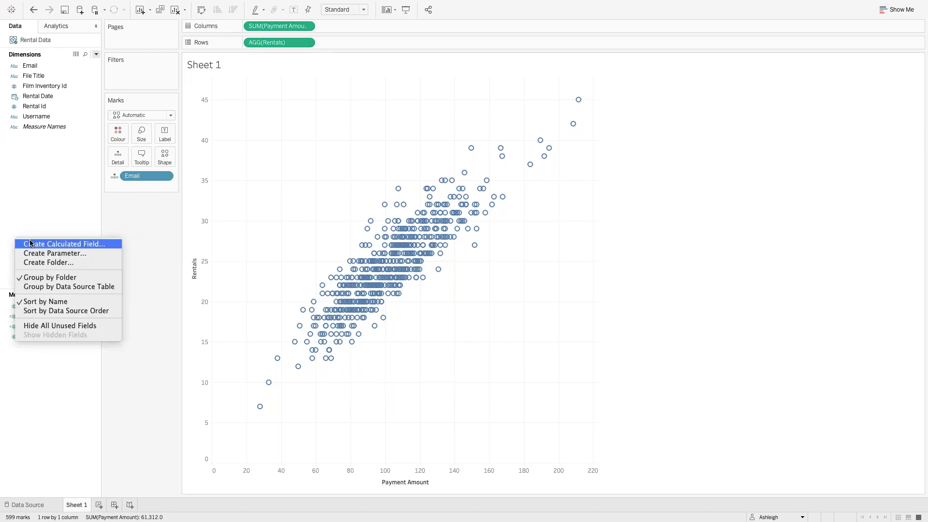
left_click(33, 243)
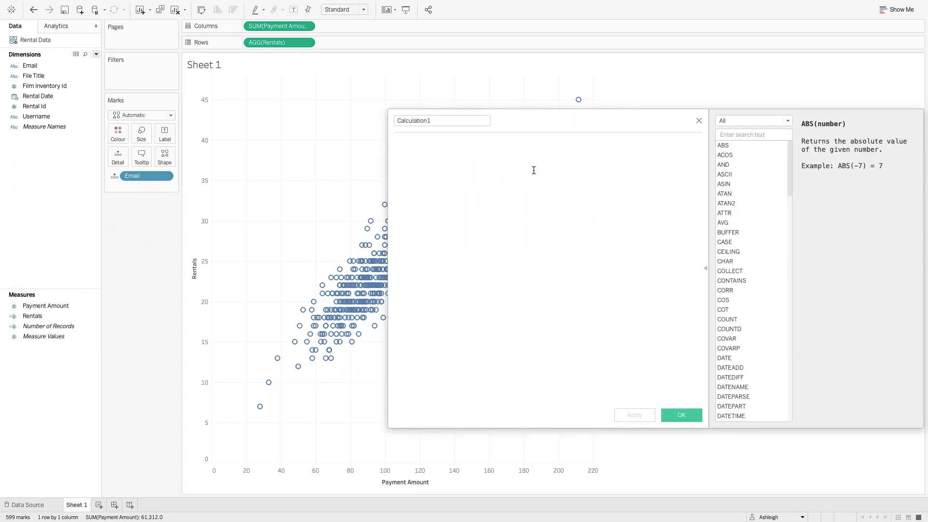
type("COUNTD")
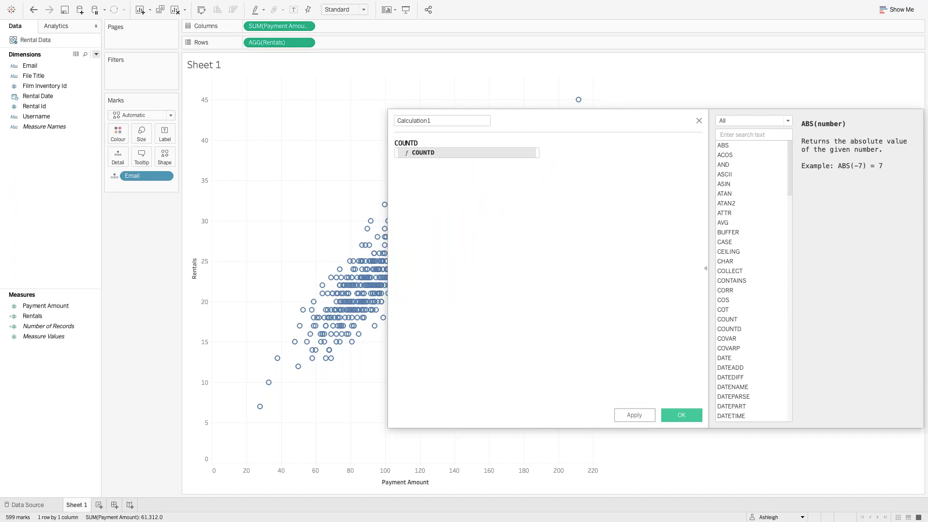
type("(")
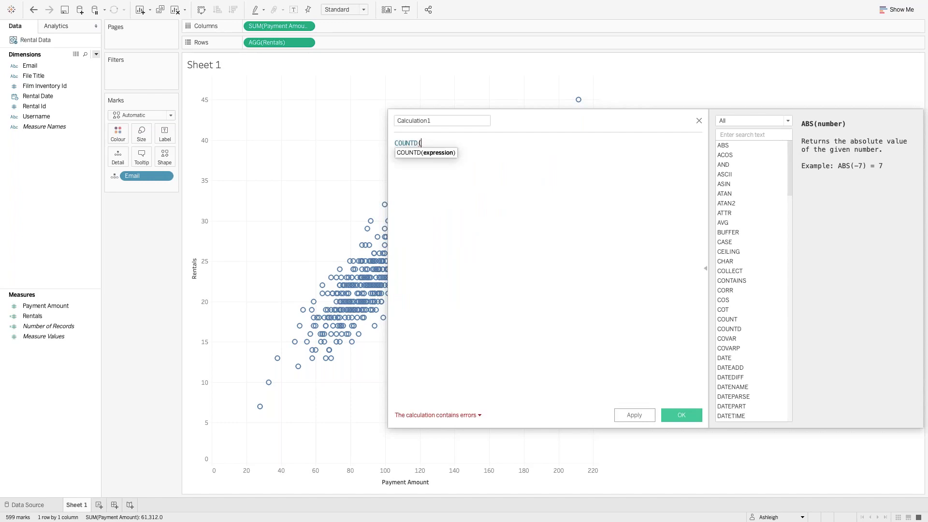
type("fi")
left_click(489, 152)
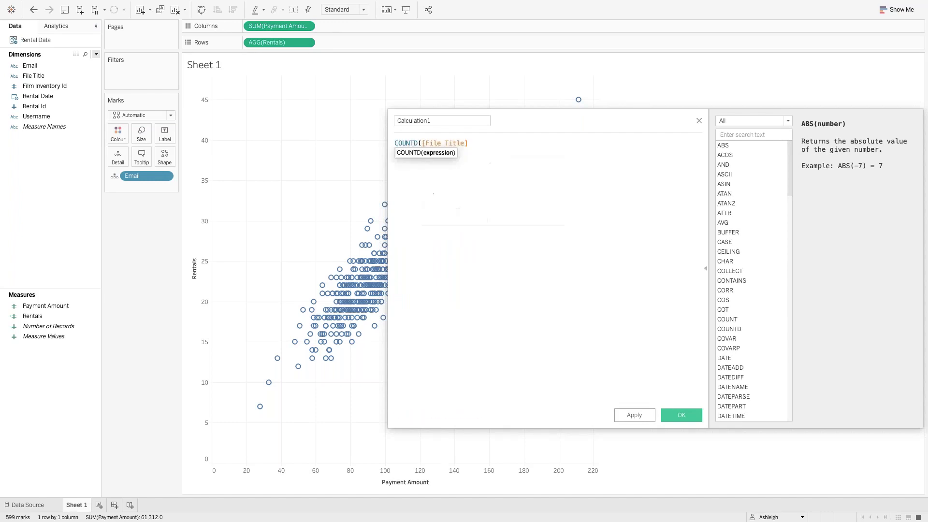
type(")")
Name the calculated field Unique Films and save it
left_click(449, 120)
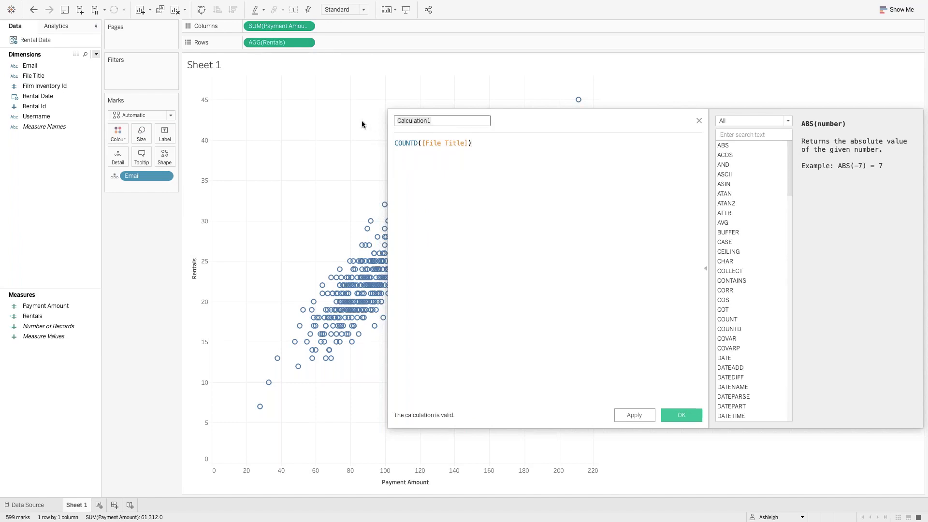
type("Unoi")
key("BackSpace")
key("BackSpace")
type("ique Films")
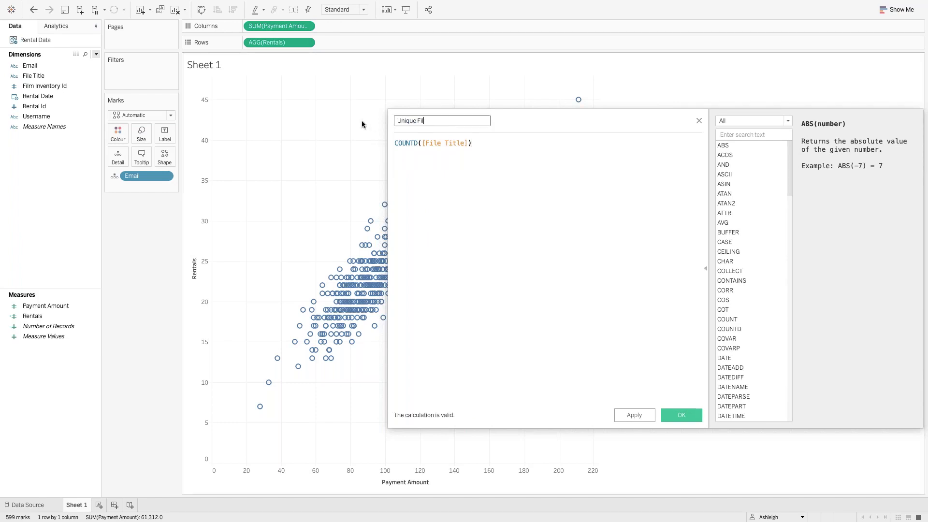
left_click(634, 415)
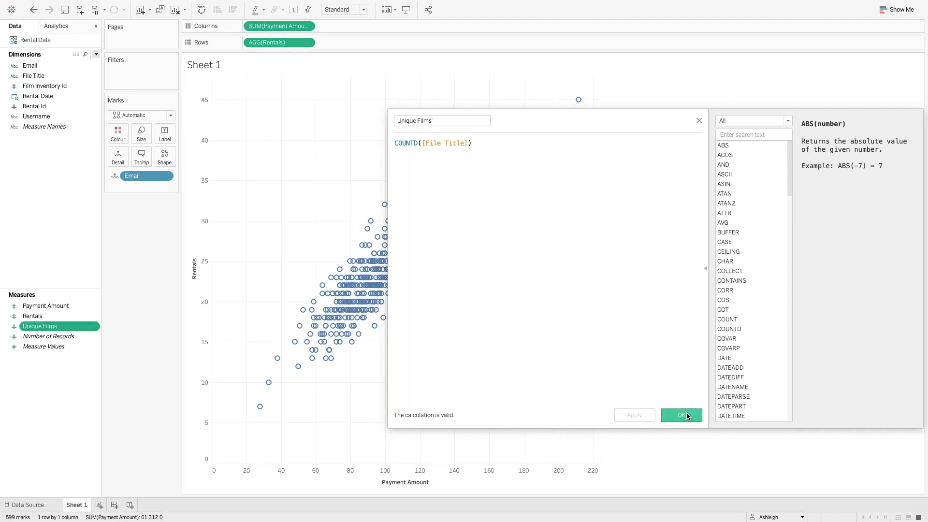
left_click(681, 415)
Size the scatter plot marks by Unique Films and change the mark type to Circle
left_click_drag(36, 326, 144, 137)
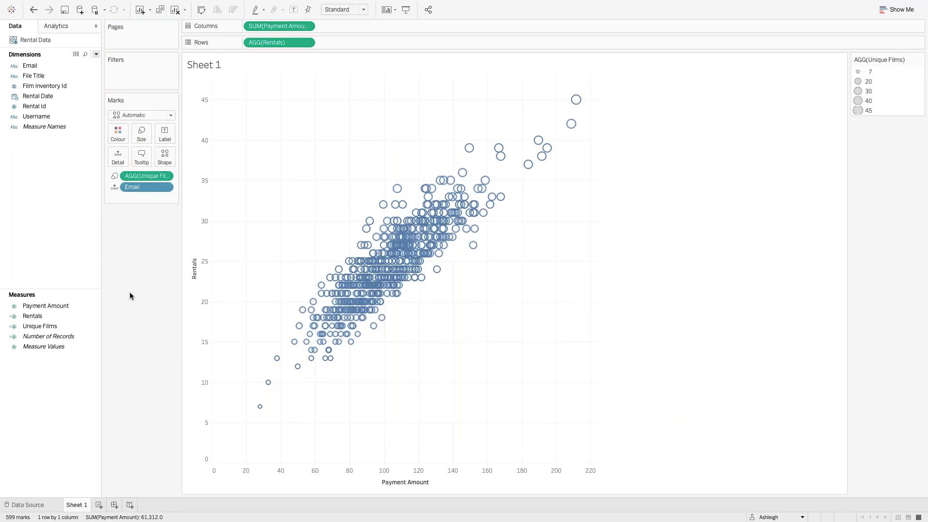
left_click(170, 116)
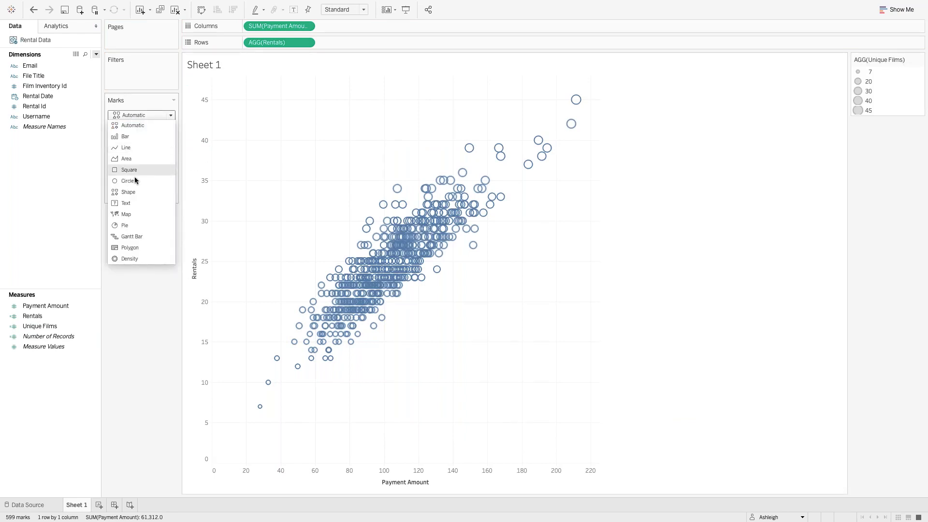
left_click(129, 181)
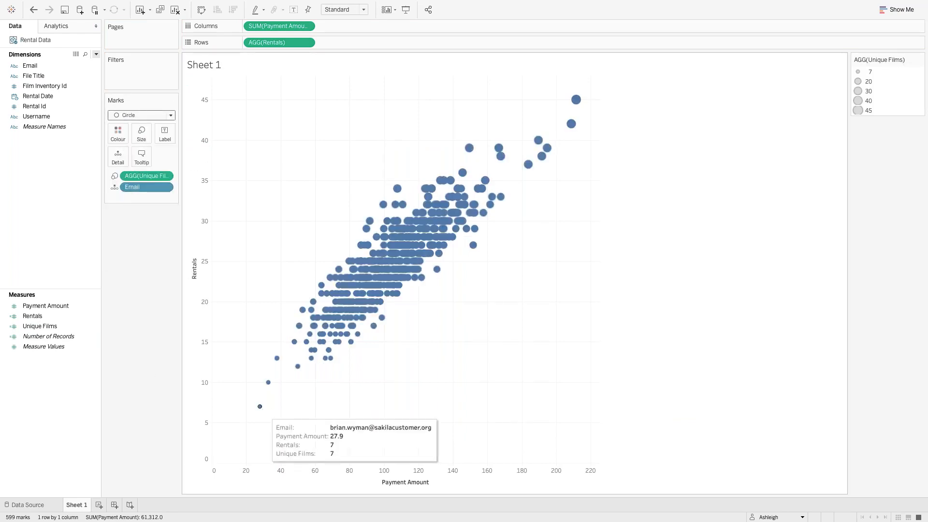
mouse_move(258, 413)
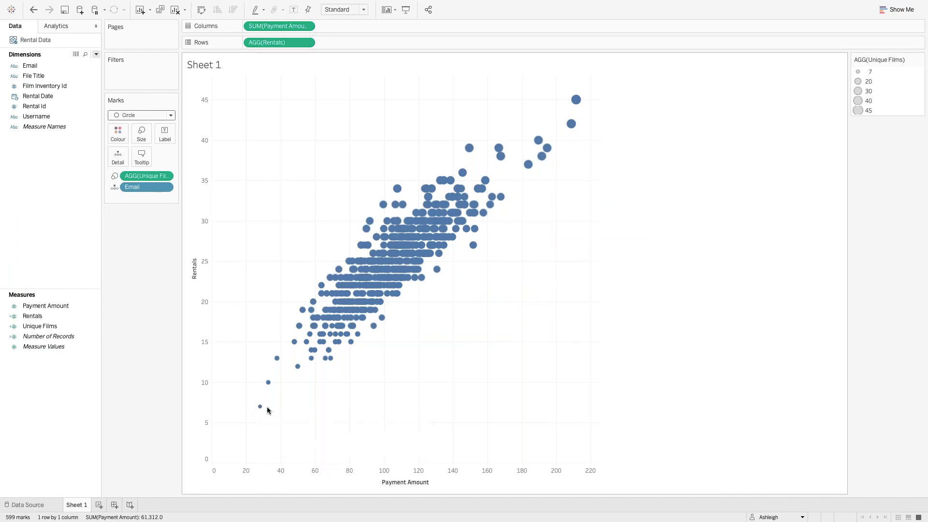
mouse_move(579, 102)
Rename the Sheet 1 worksheet as Customer Analysis
right_click(75, 505)
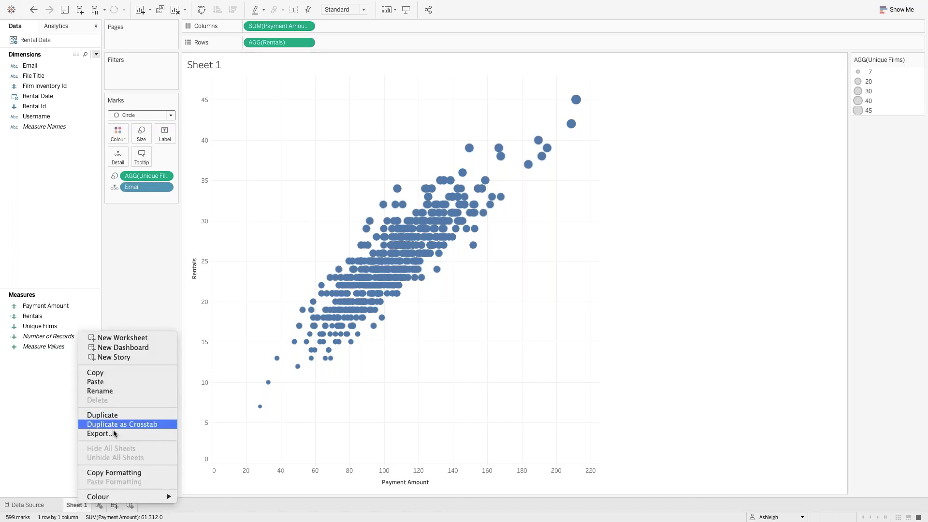
left_click(100, 390)
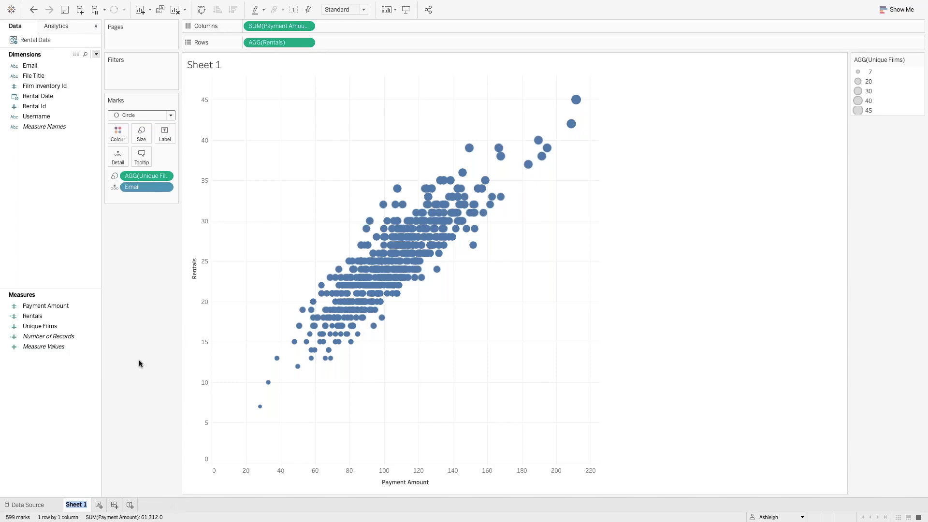
type("Customer Ana")
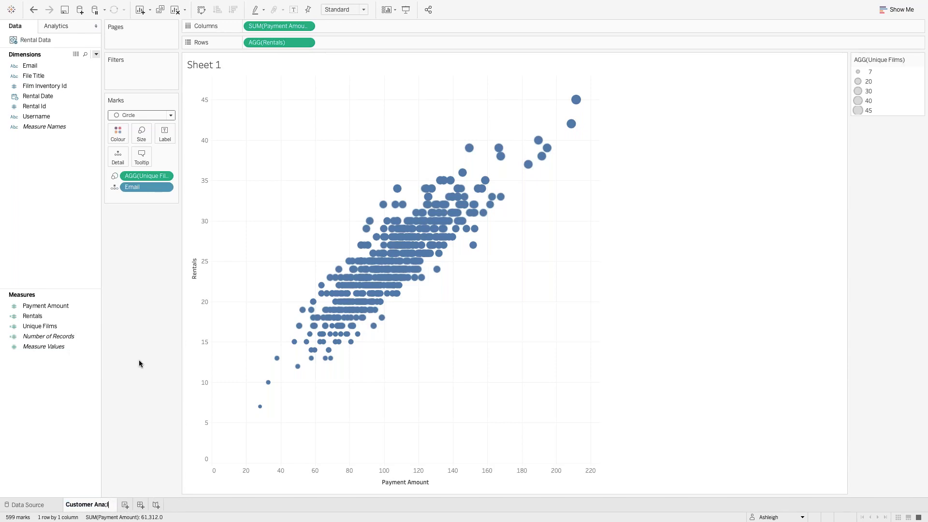
type("lysis")
key("Return")
Start publishing the workbook to the server, choosing the Ad-hoc Analysis project and the name Customer Analysis
mouse_move(215, 2)
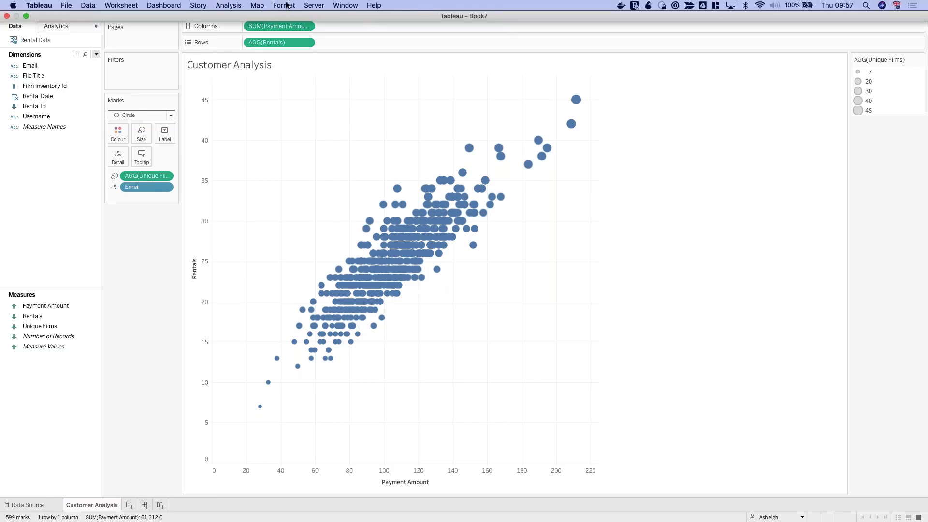
left_click(313, 5)
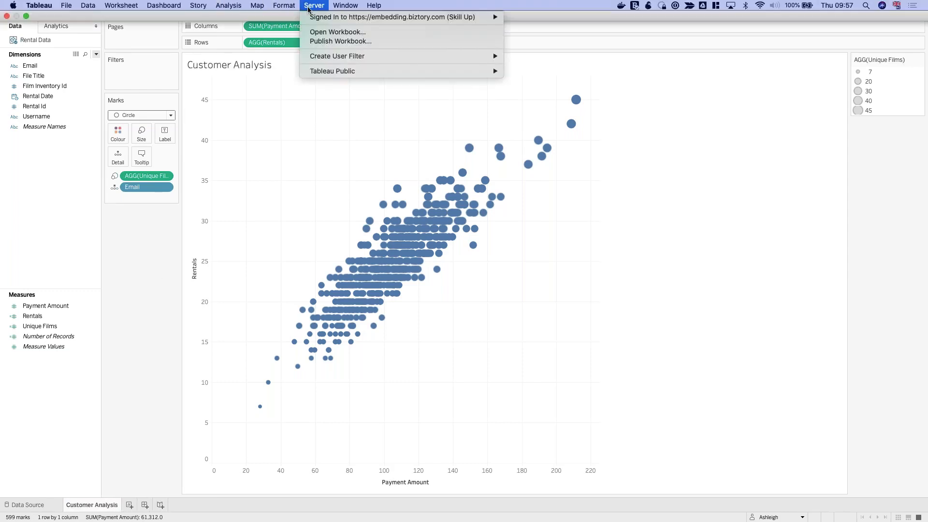
left_click(337, 41)
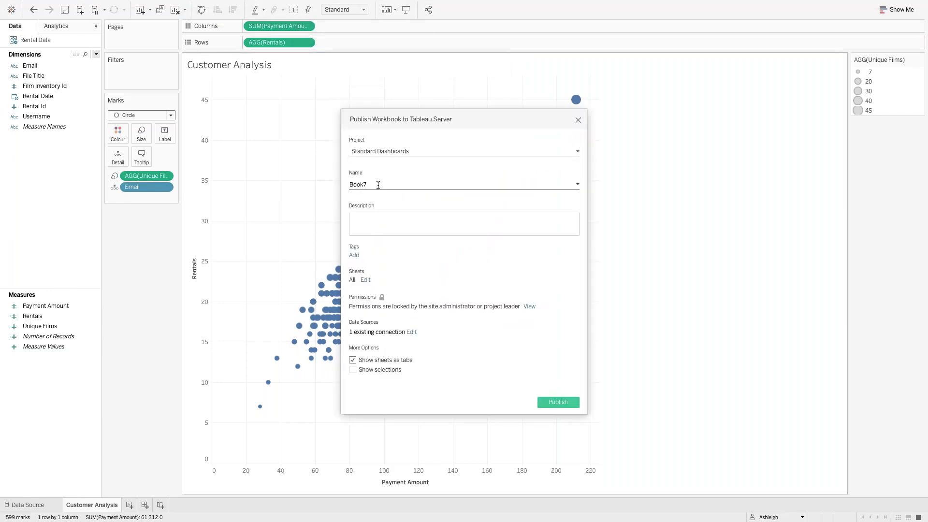
left_click(399, 152)
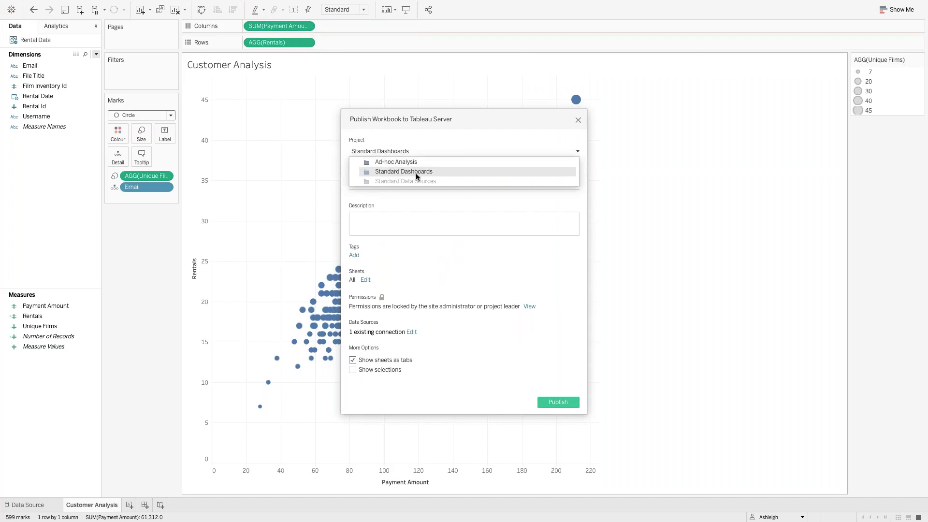
left_click(409, 162)
double_click(462, 181)
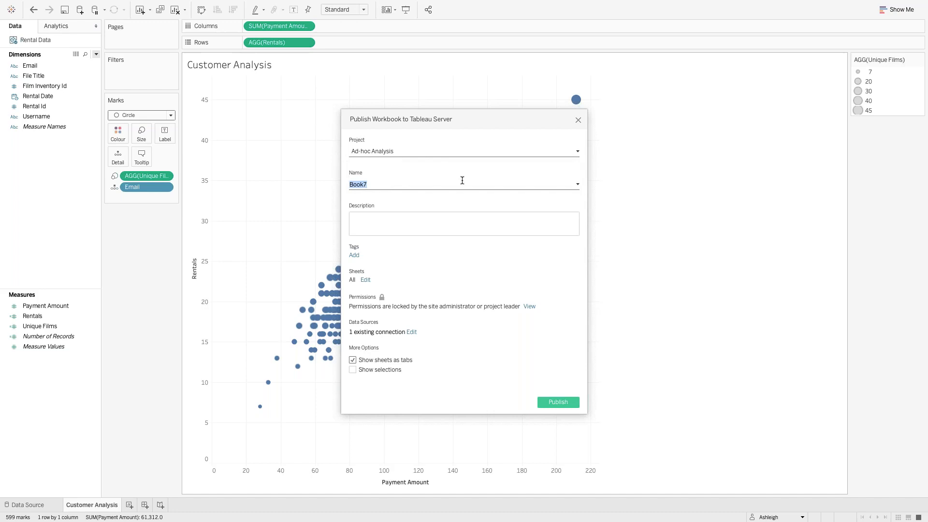
type("Customer Analysis")
left_click(421, 225)
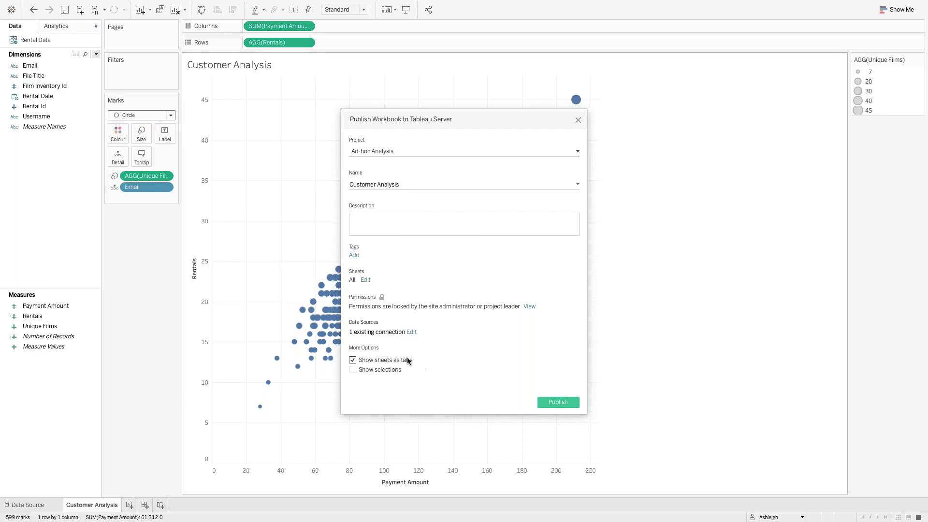
Check the authentication setting of the Rental Data connection and publish the workbook
left_click(411, 332)
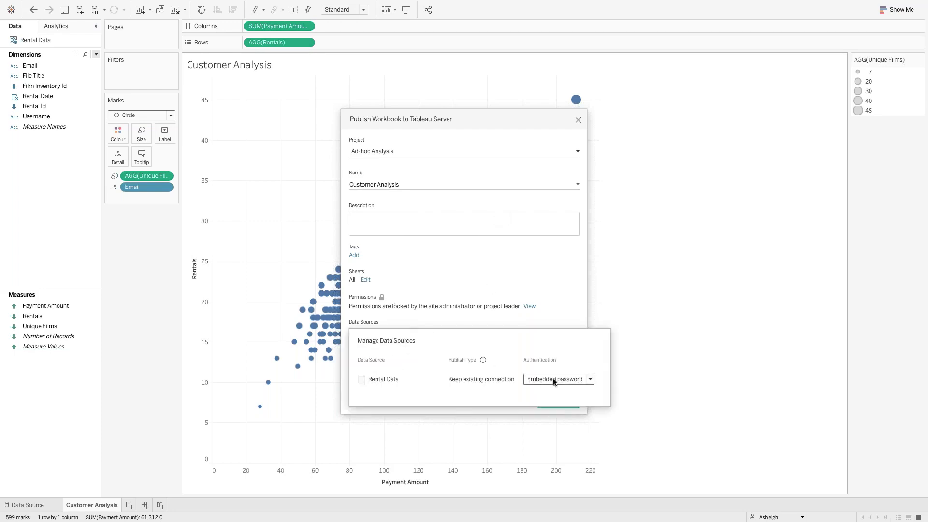
left_click(560, 286)
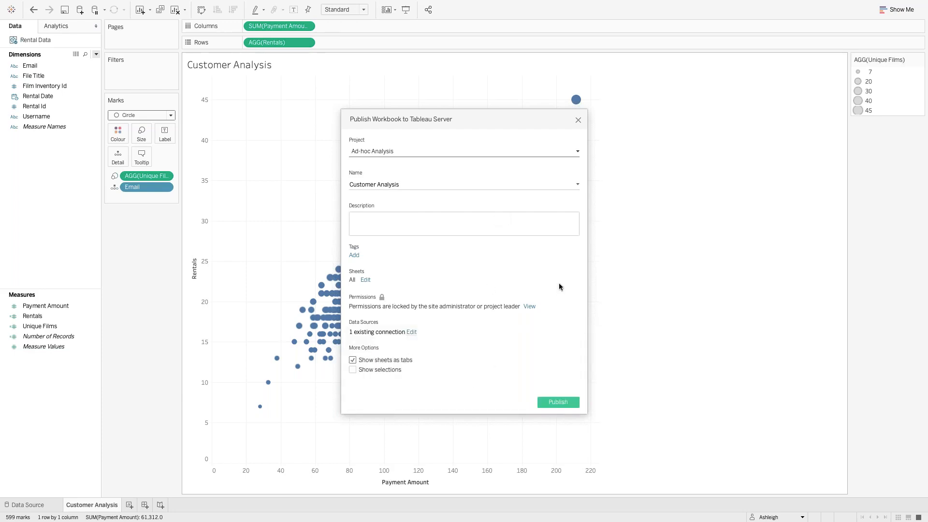
left_click(557, 402)
mouse_move(507, 204)
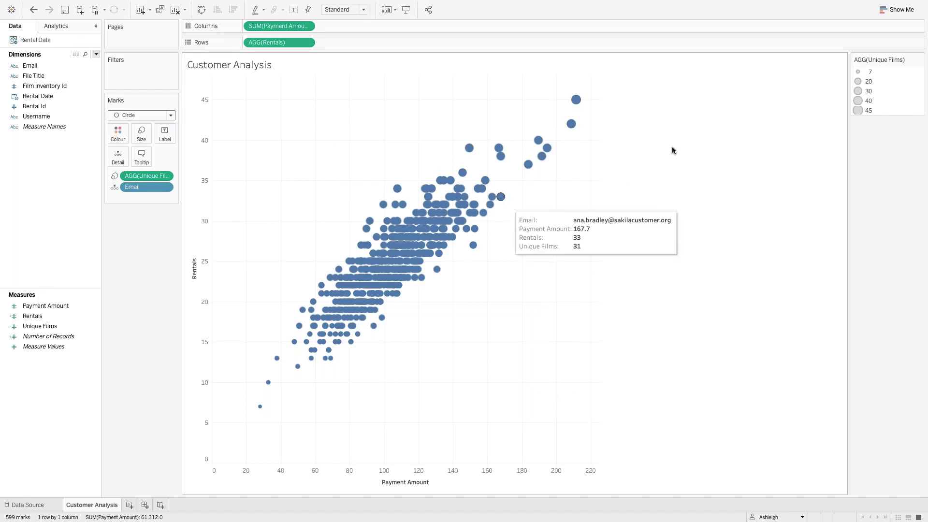
Switch to Tableau Server in Google Chrome and sign out the current account
key("ctrl+Up")
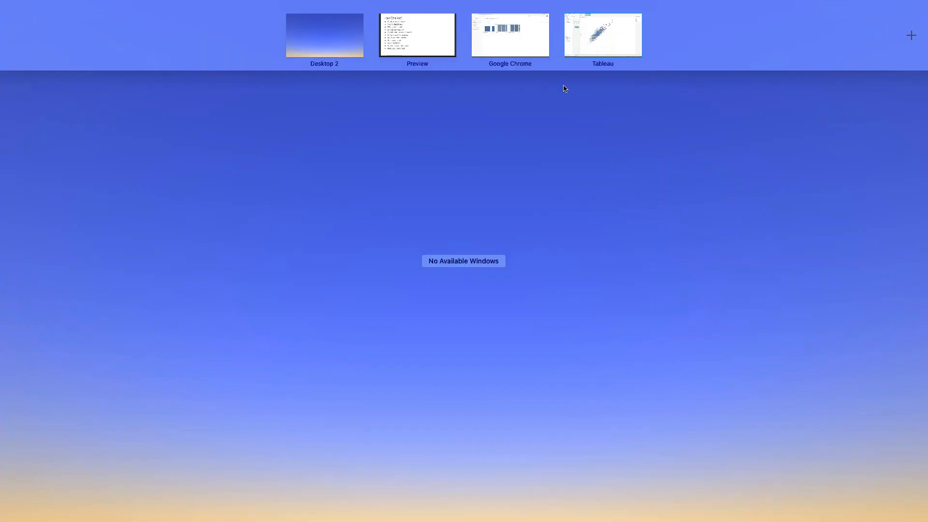
left_click(572, 41)
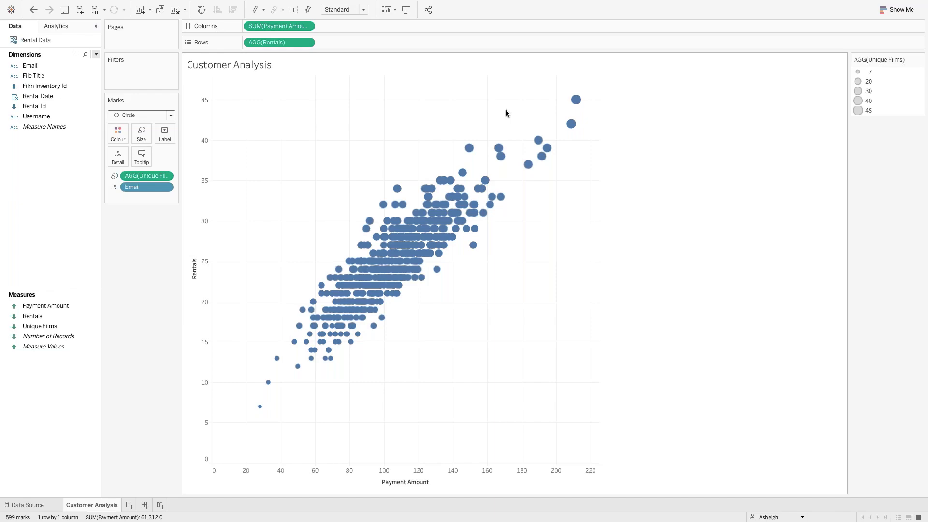
key("ctrl+Up")
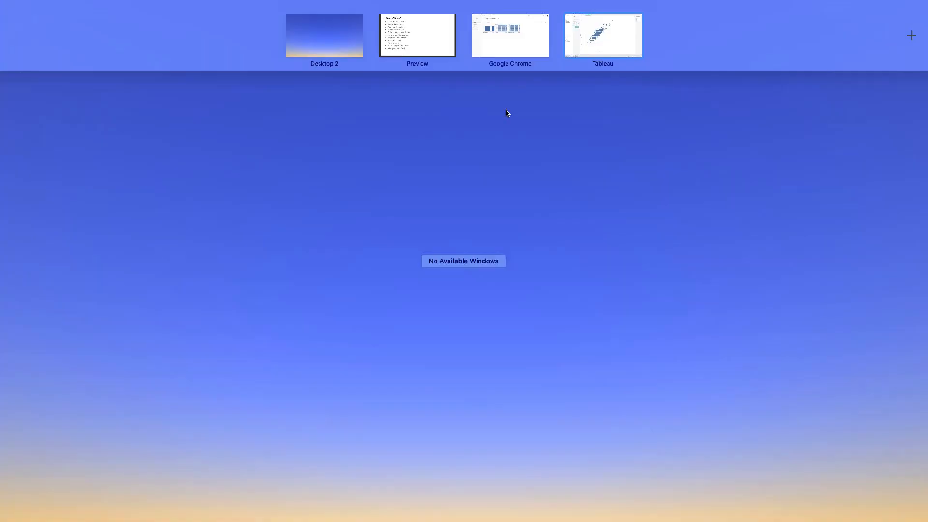
left_click(505, 24)
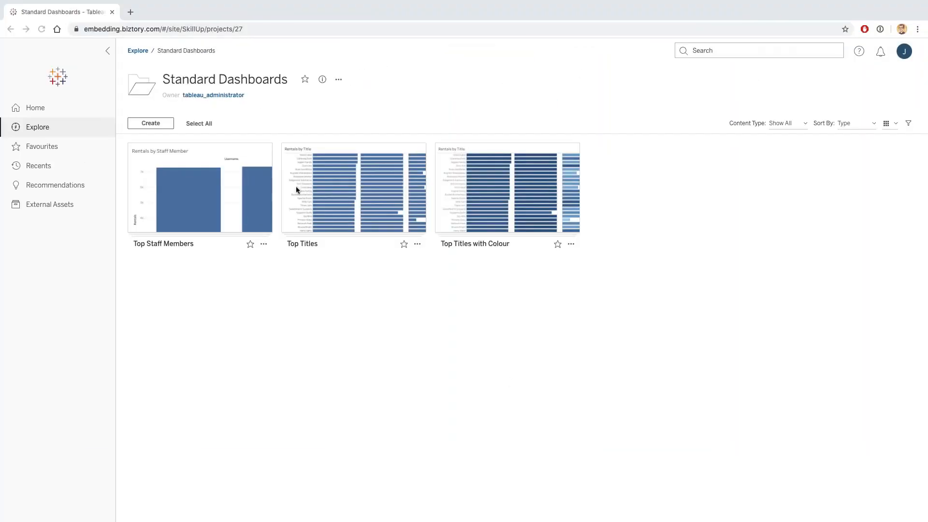
left_click(904, 52)
left_click(870, 98)
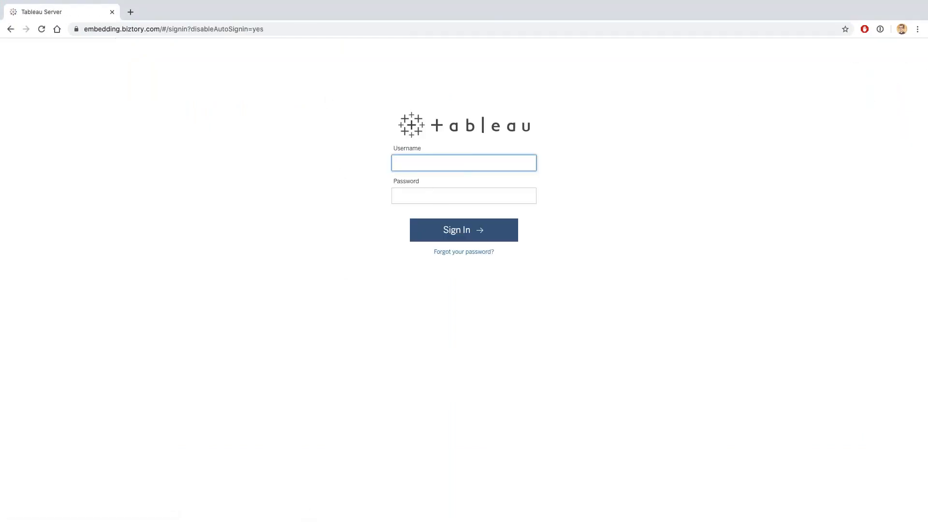
Sign in to Tableau Server with the workbook publisher's username and account password
type("ashleigh@demo")
key("Tab")
type("d****")
key("Return")
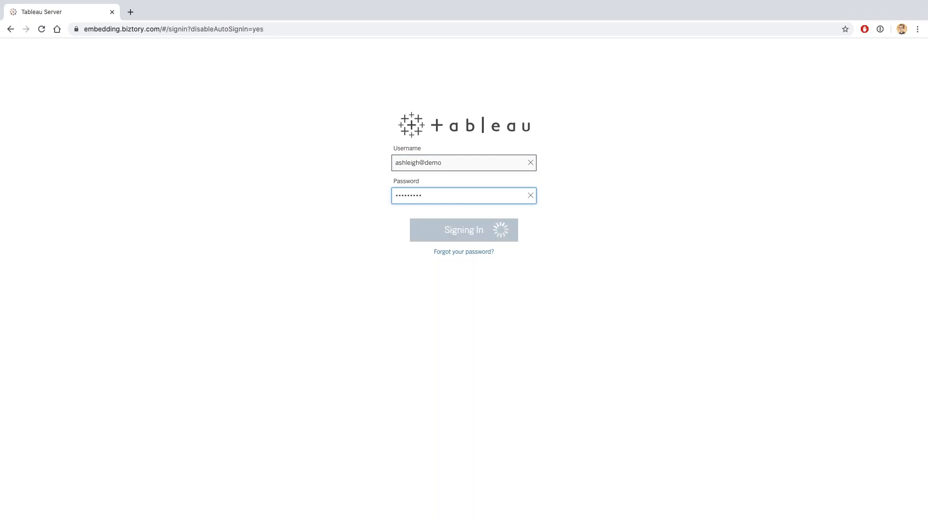
Open the Customer Analysis view from its workbook in the Ad-hoc Analysis project
left_click(41, 127)
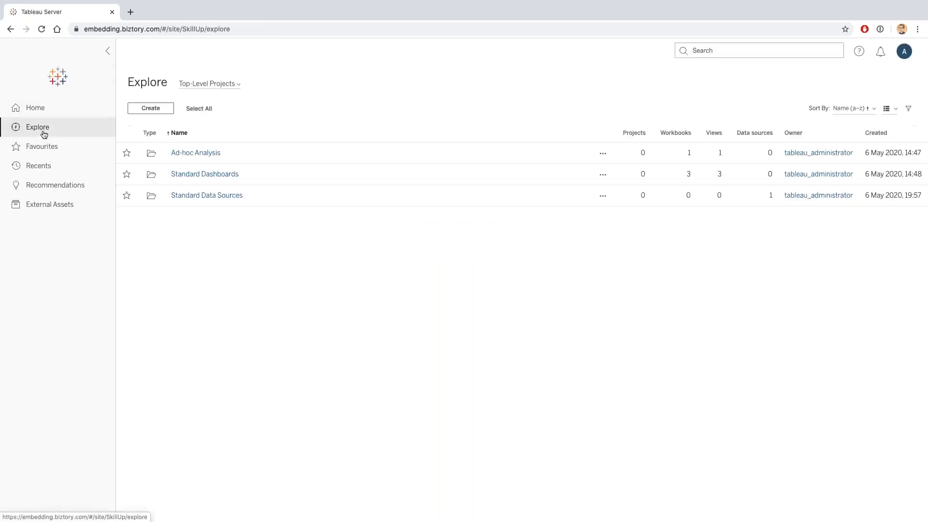
left_click(218, 171)
left_click(234, 169)
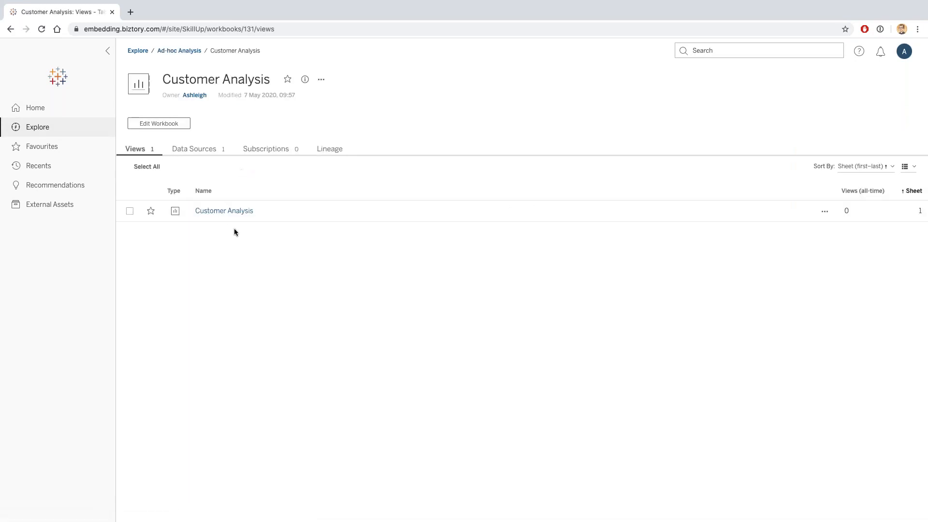
left_click(228, 211)
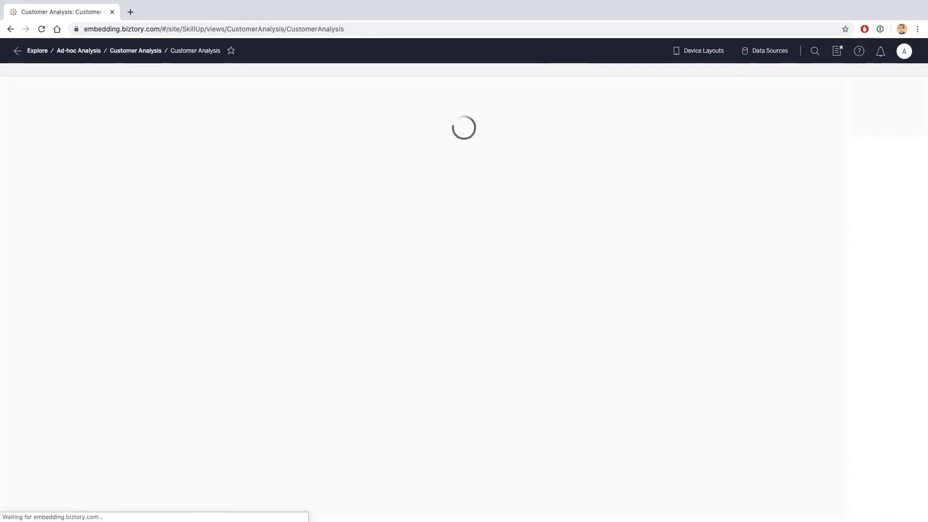